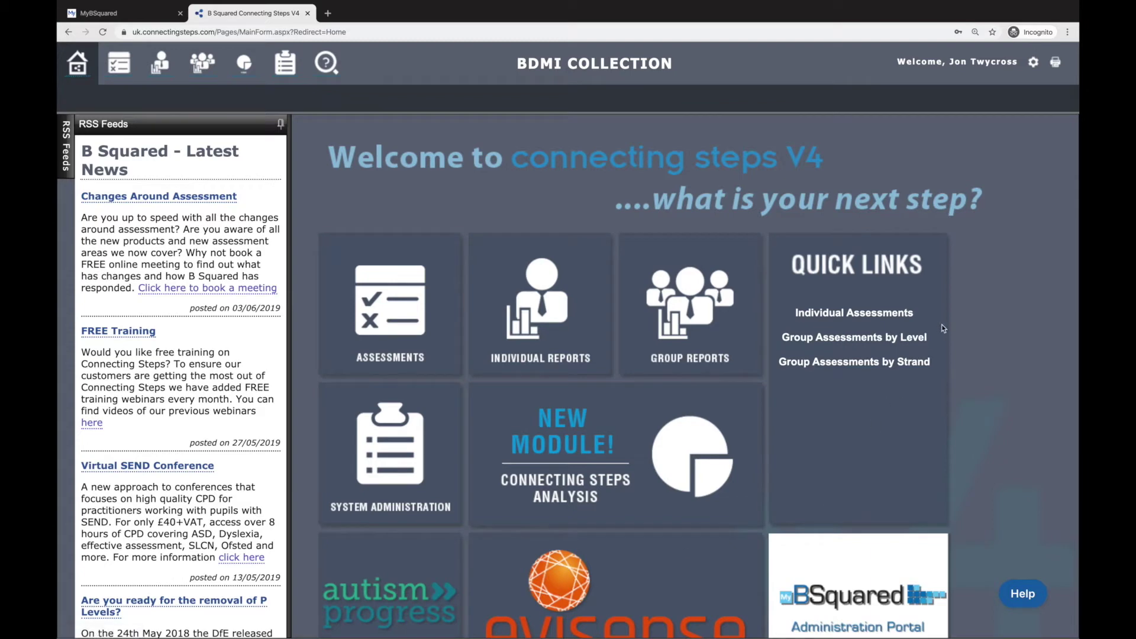
Open the individual assessments and display the pupil's English Reading sheet at Step 4, checking it against Step 5 before returning to Step 4.
click(867, 318)
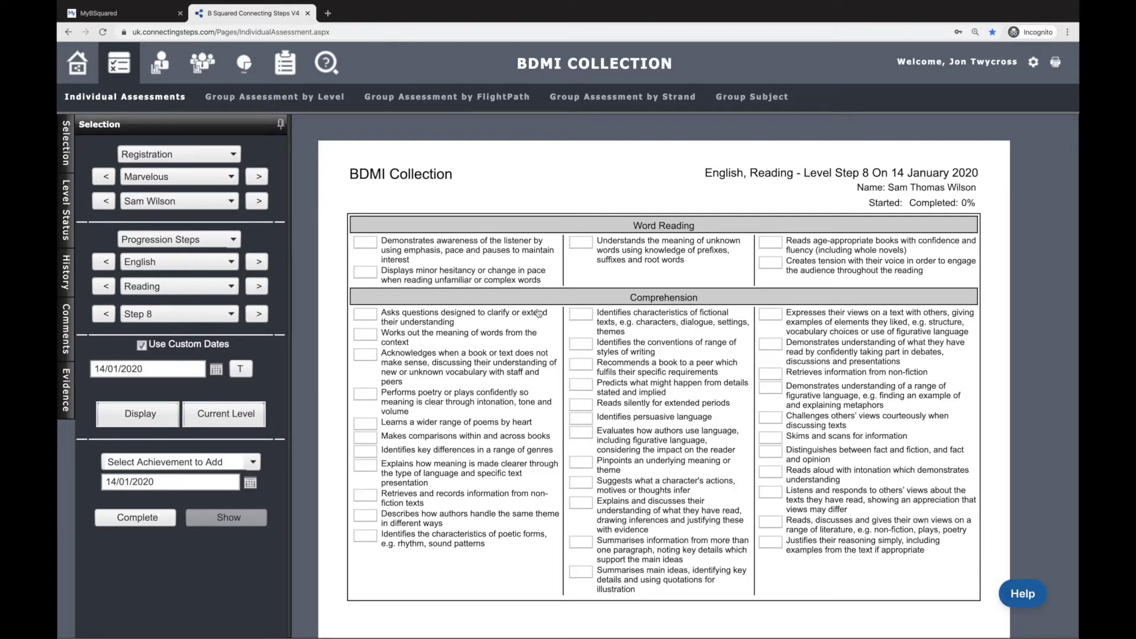
click(169, 313)
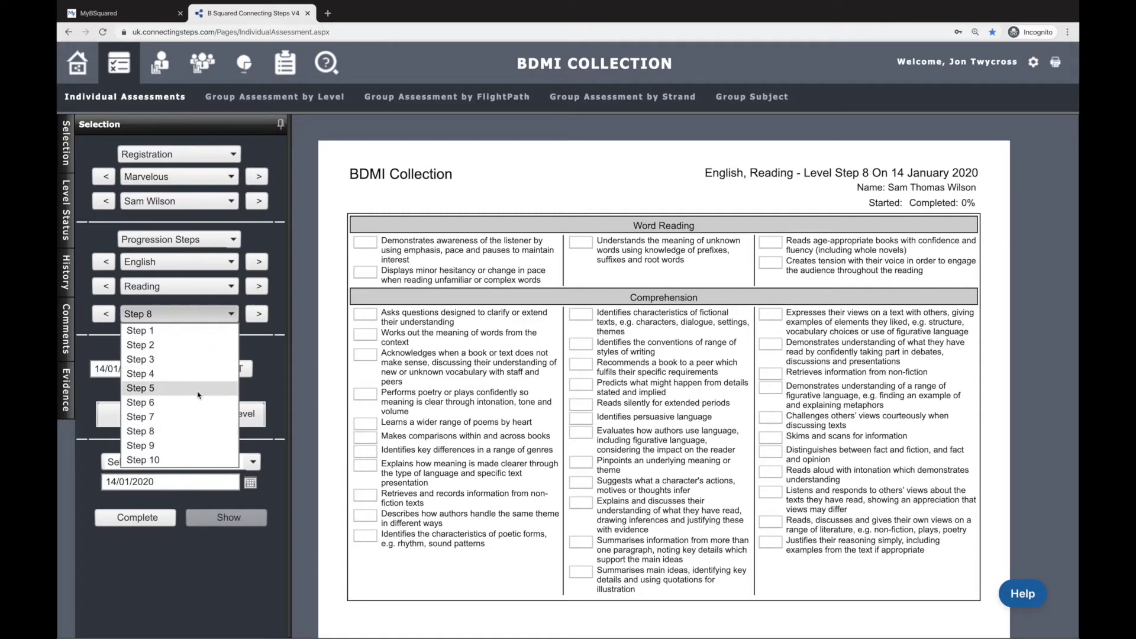
click(165, 372)
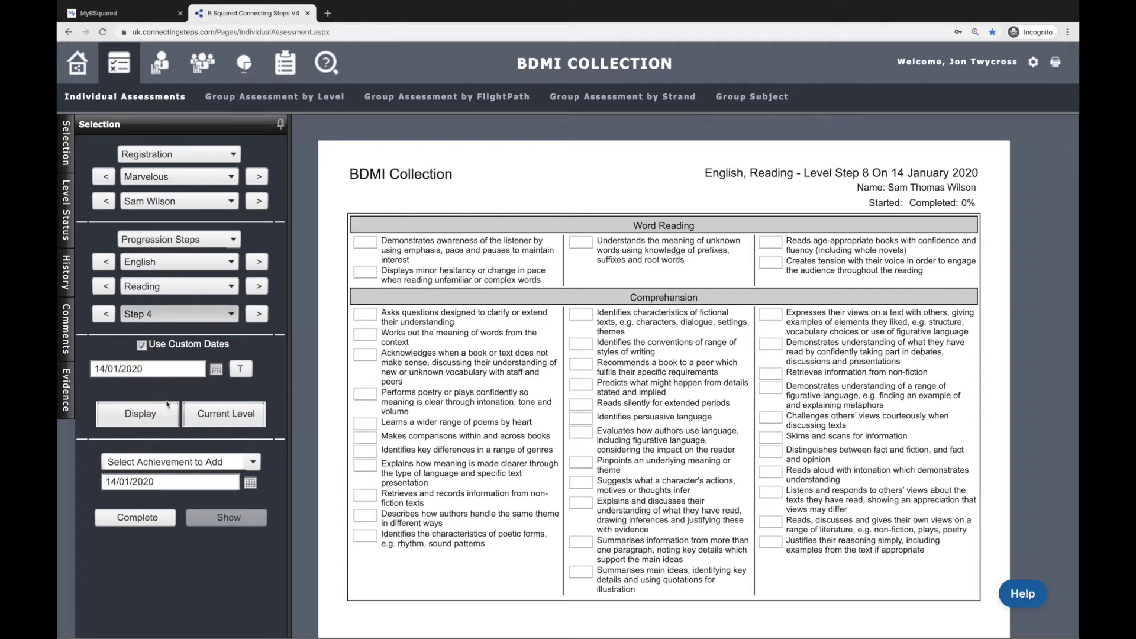
click(135, 416)
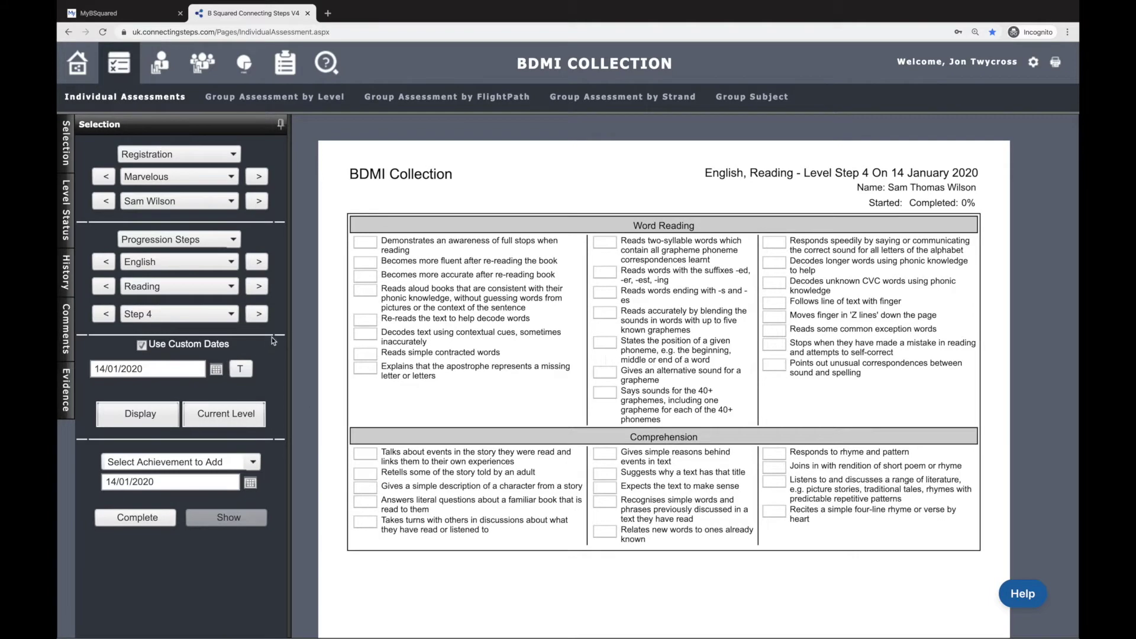
click(259, 316)
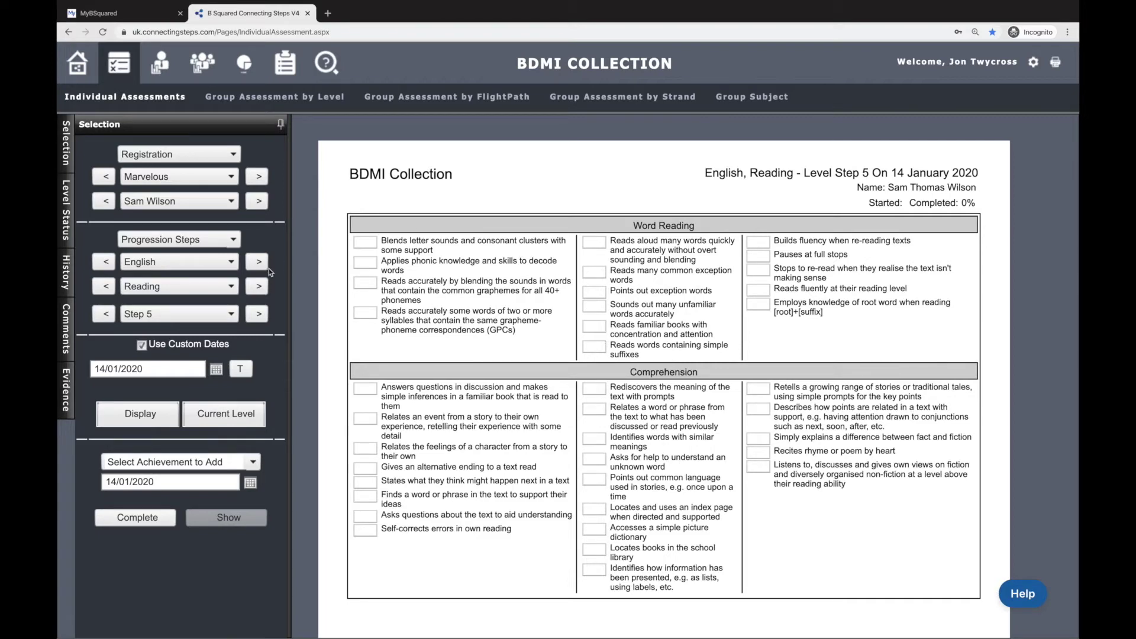
click(107, 319)
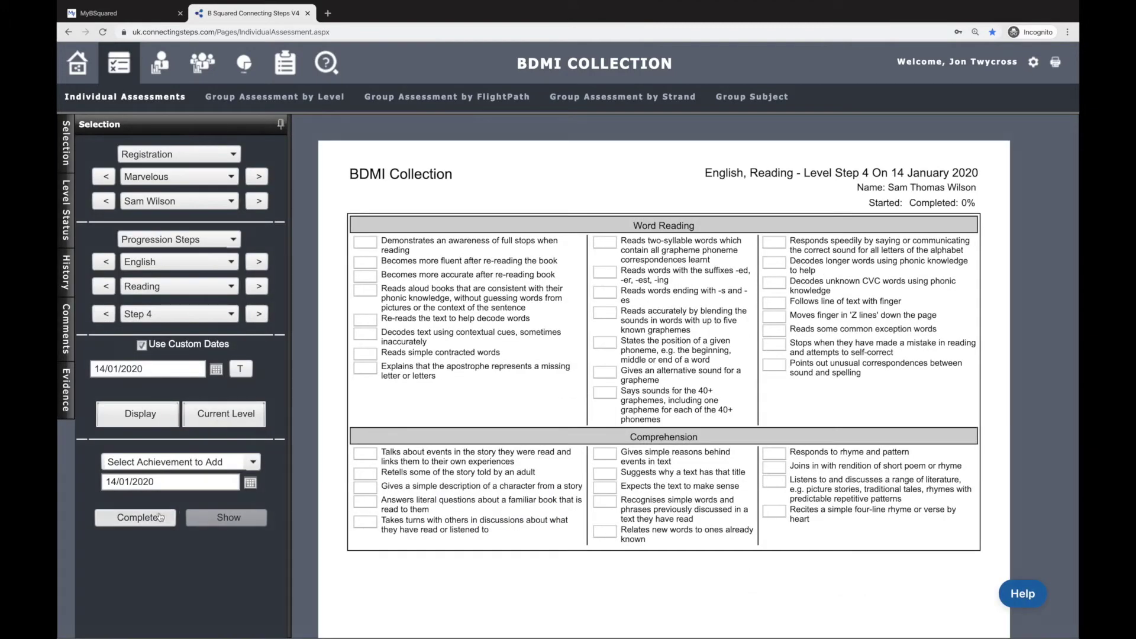
Set English Reading Step 4 as level complete with a completion date of 01/01/2020 and save it.
click(153, 519)
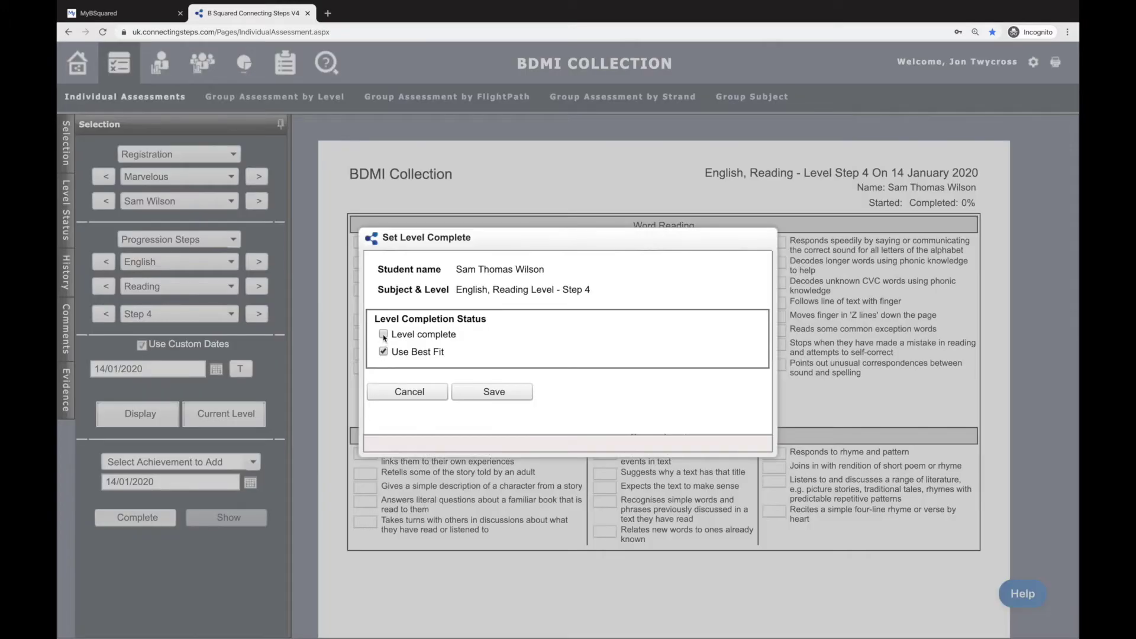
click(383, 335)
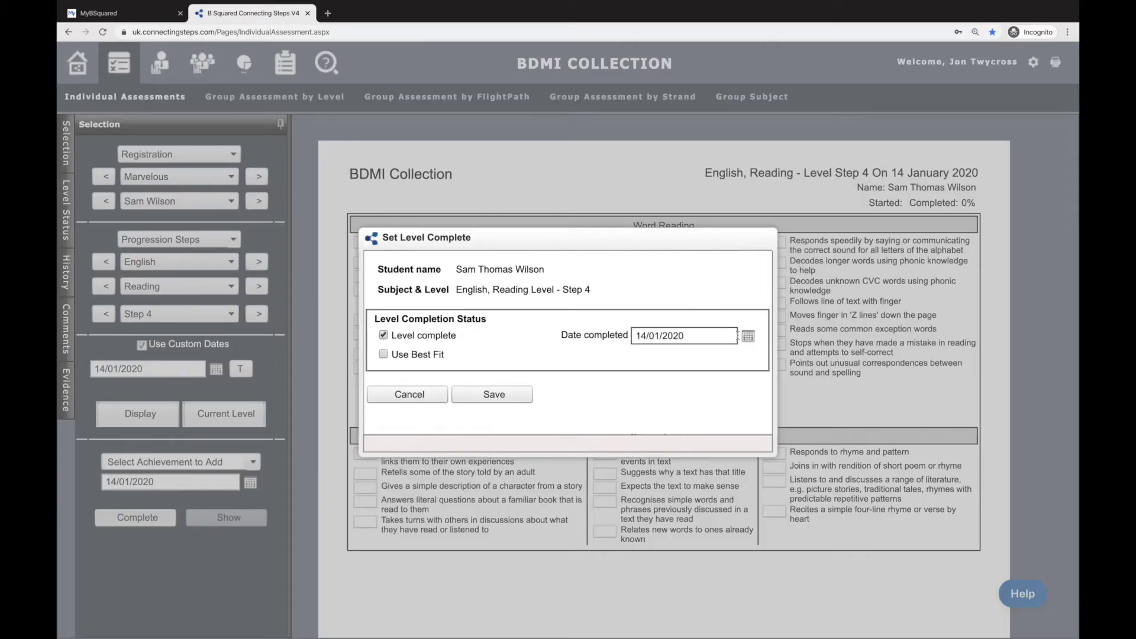
click(748, 336)
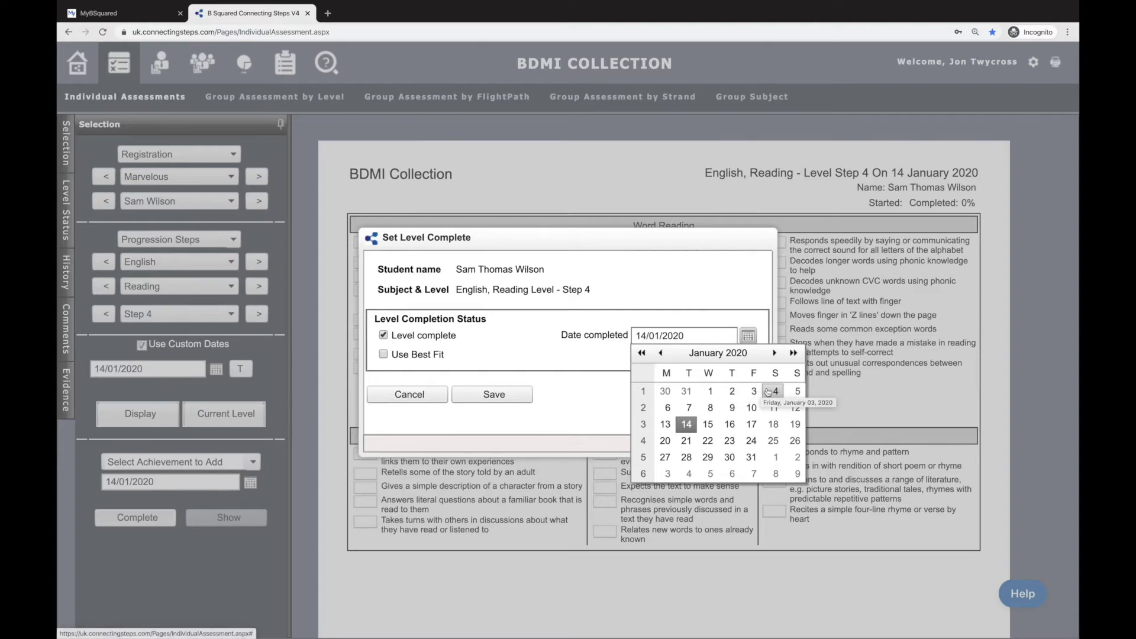
click(710, 391)
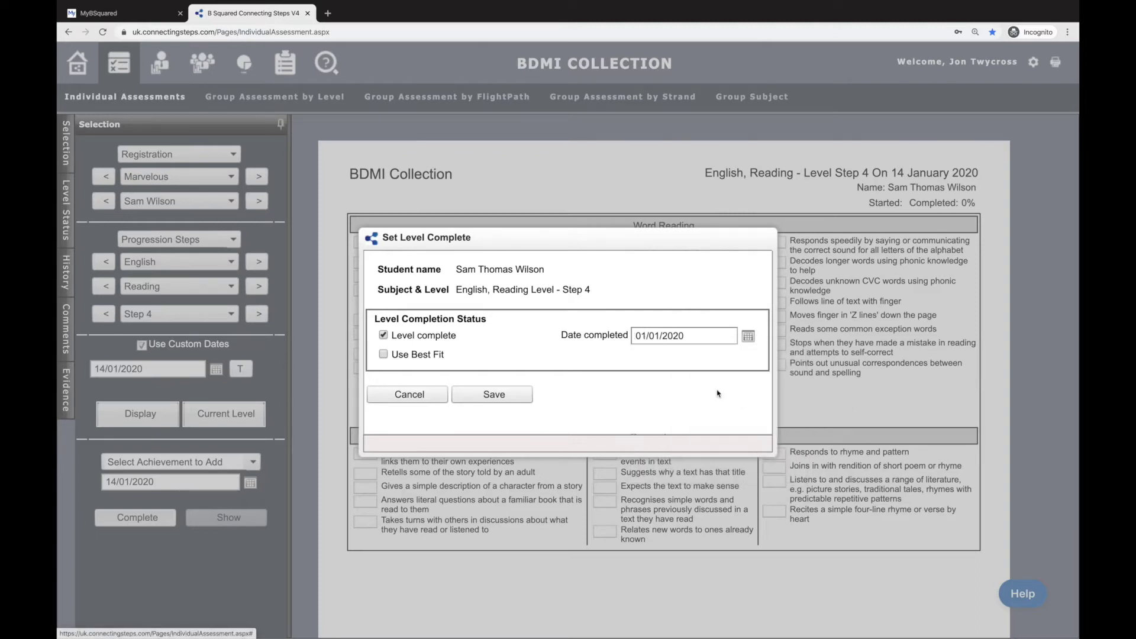
click(523, 396)
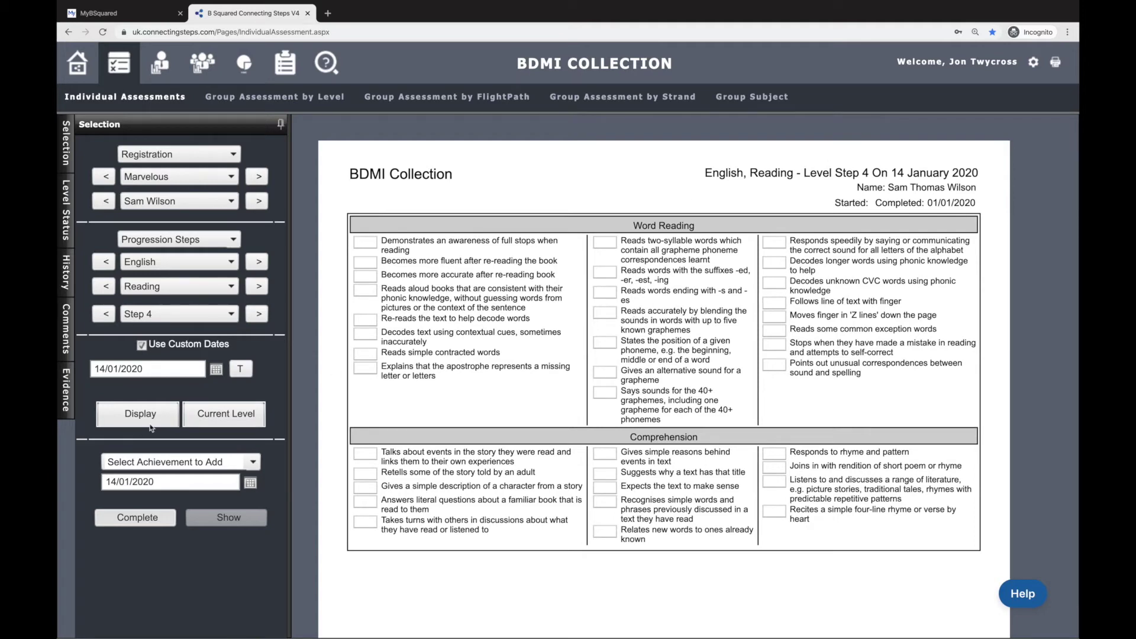
Display the current level and, dated 01/01/2020, mark as Mastered the Comprehension statements on answering questions, relating events, relating words, similar meanings and common language.
click(240, 419)
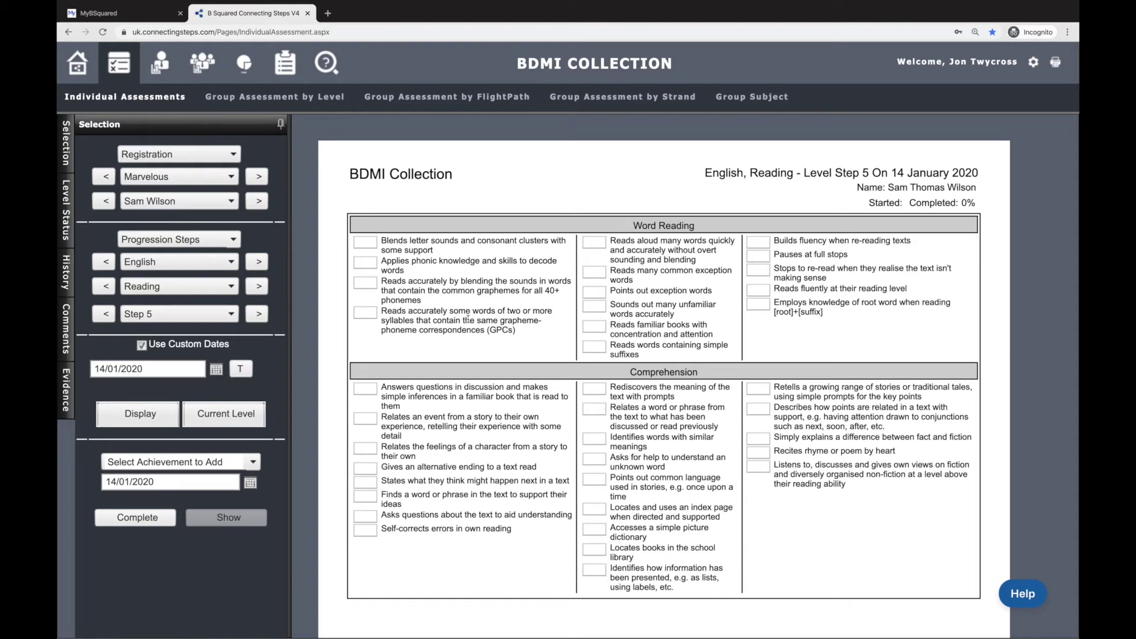
click(251, 482)
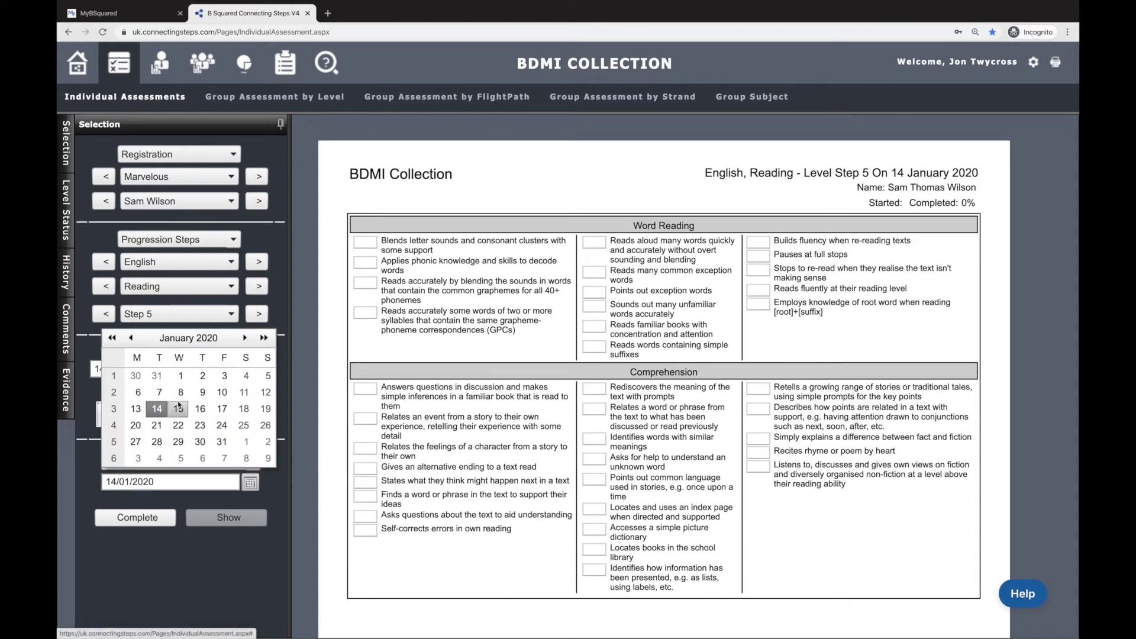
click(182, 377)
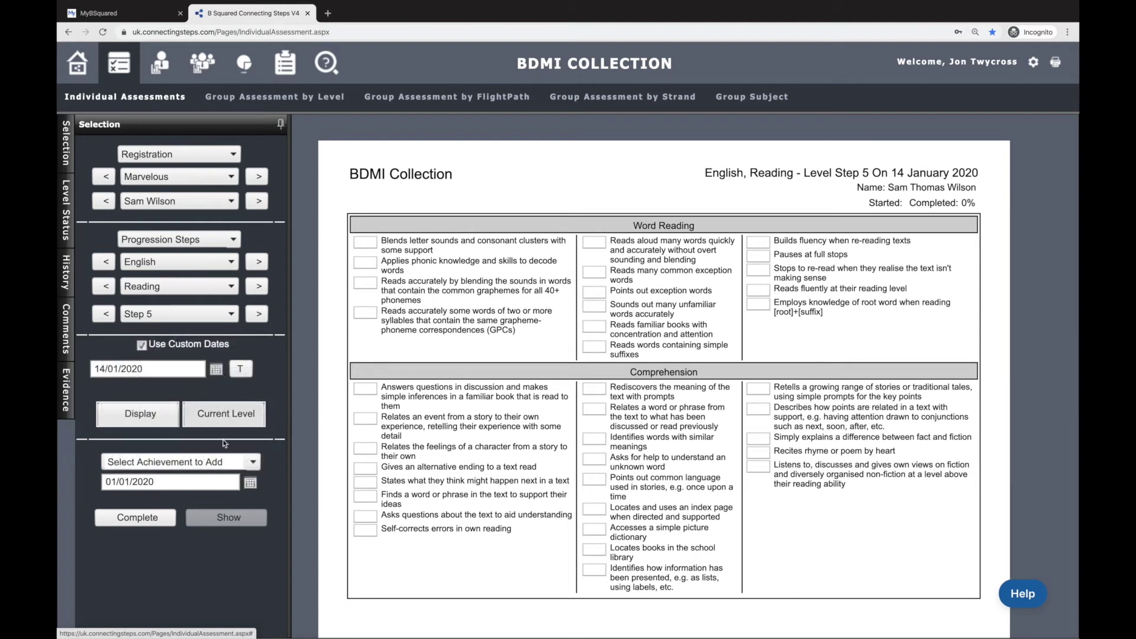
click(175, 463)
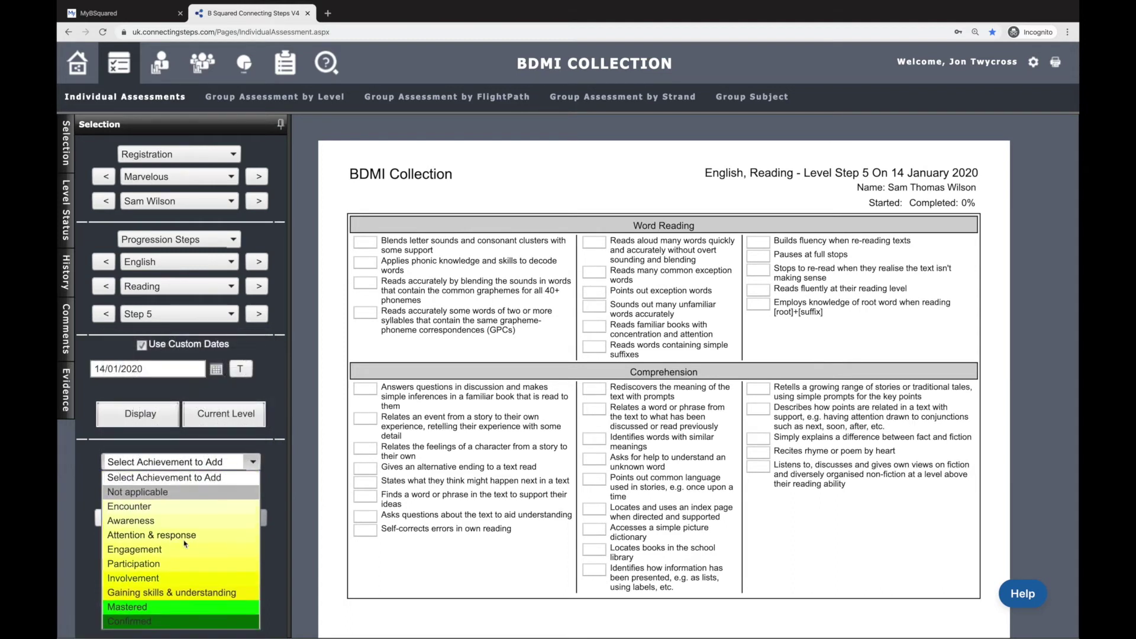
click(148, 607)
click(371, 395)
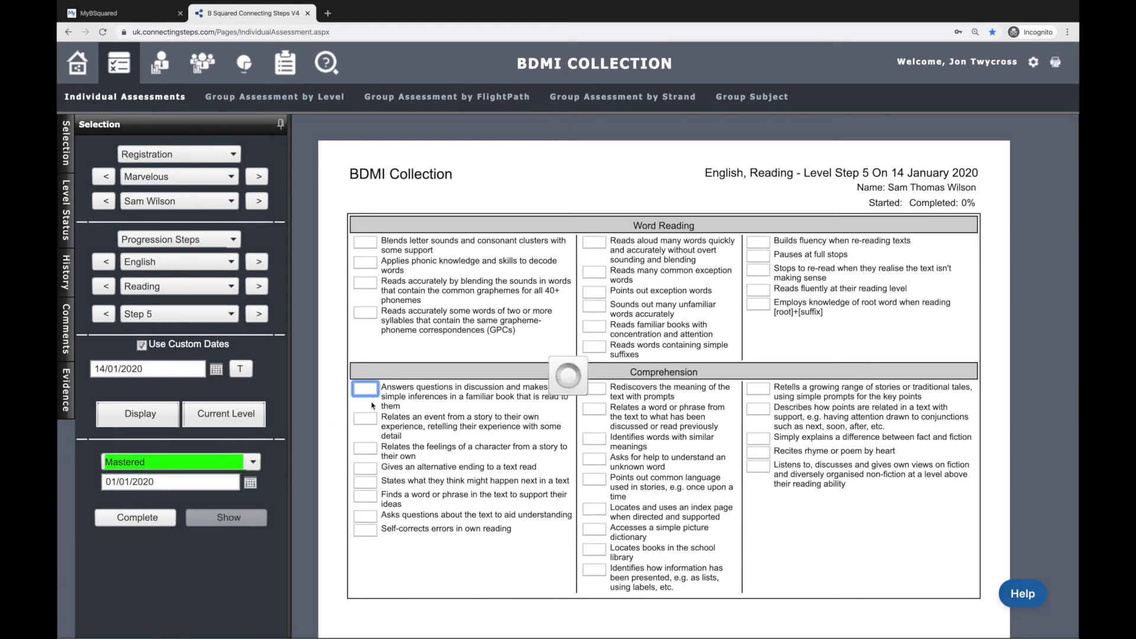
click(367, 419)
click(594, 409)
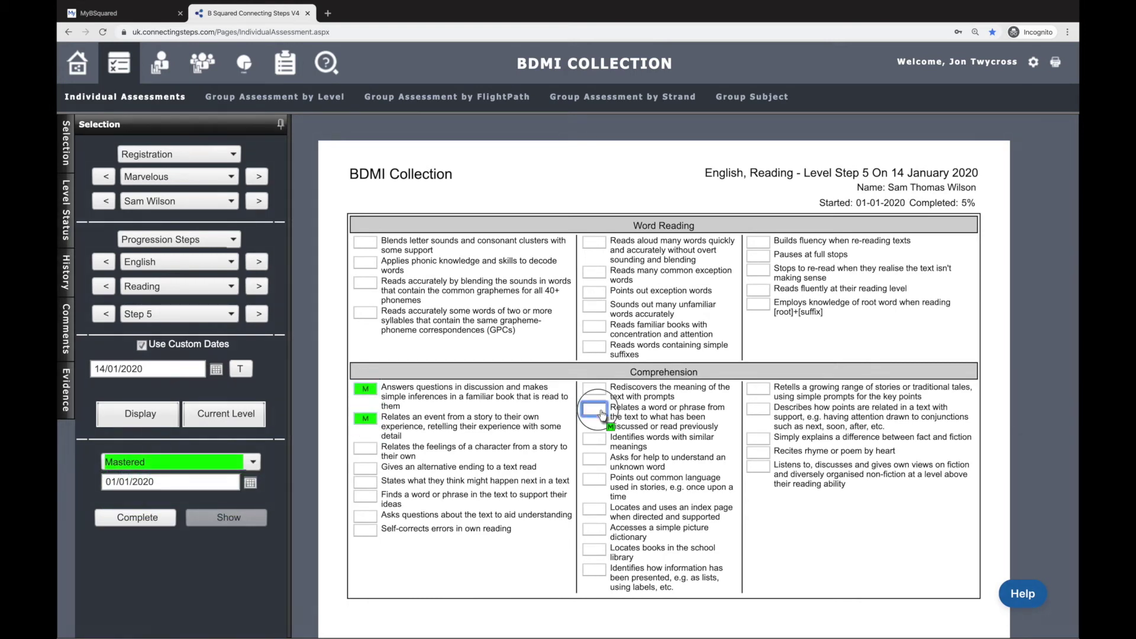
click(597, 440)
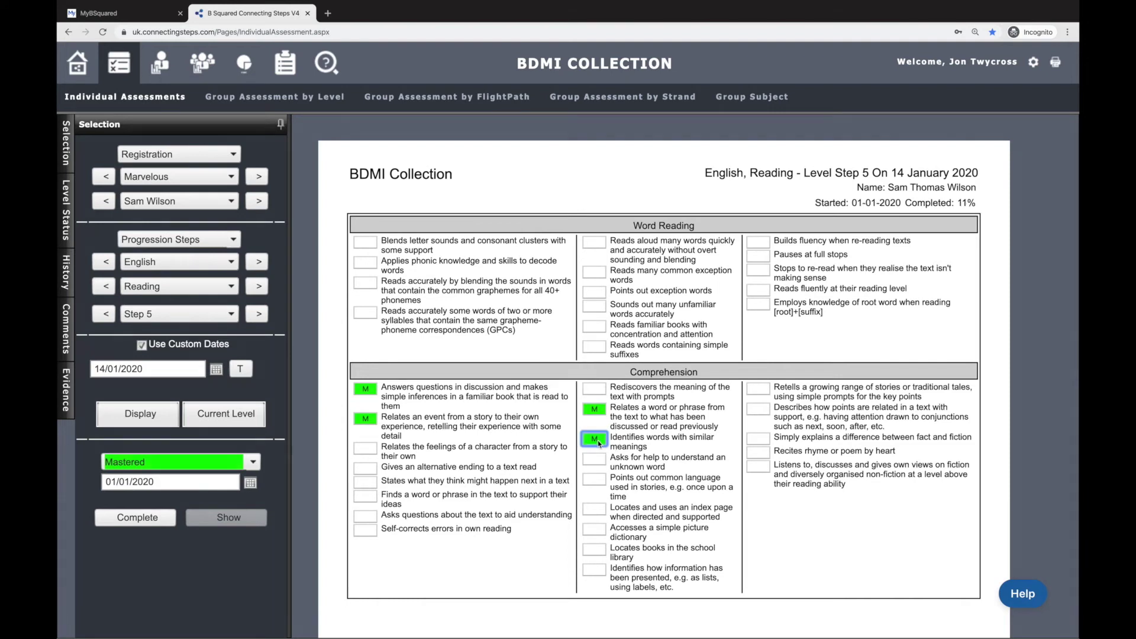
click(595, 479)
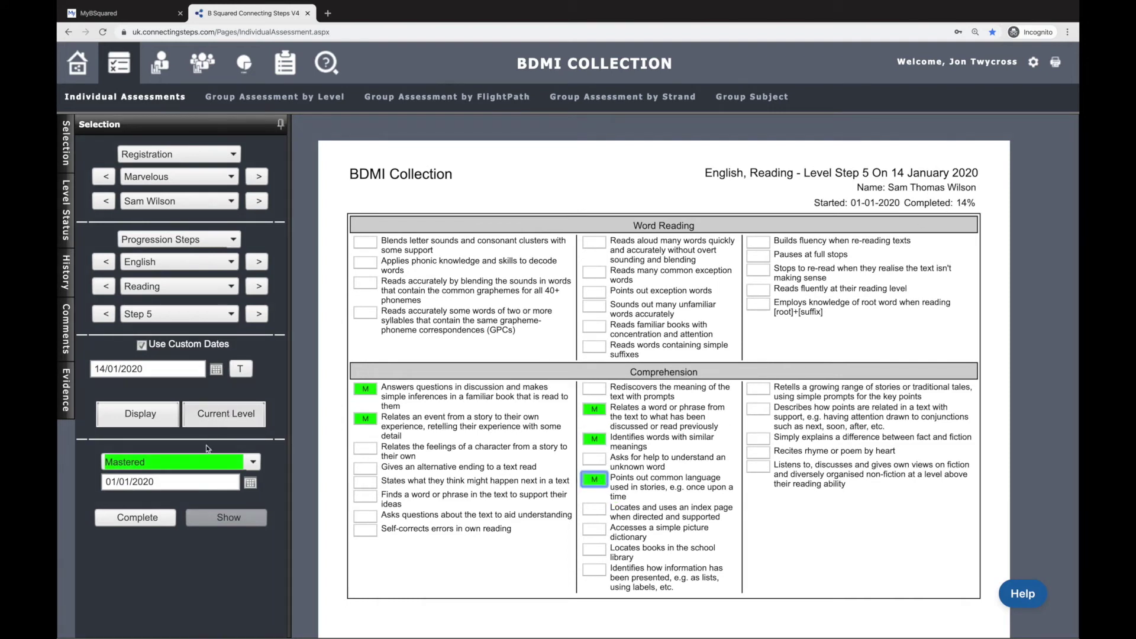
Dated 14/01/2020, mark as Mastered the Word Reading statements on blending sounds for all 40+ phonemes, many common exception words and stopping to re-read.
click(249, 483)
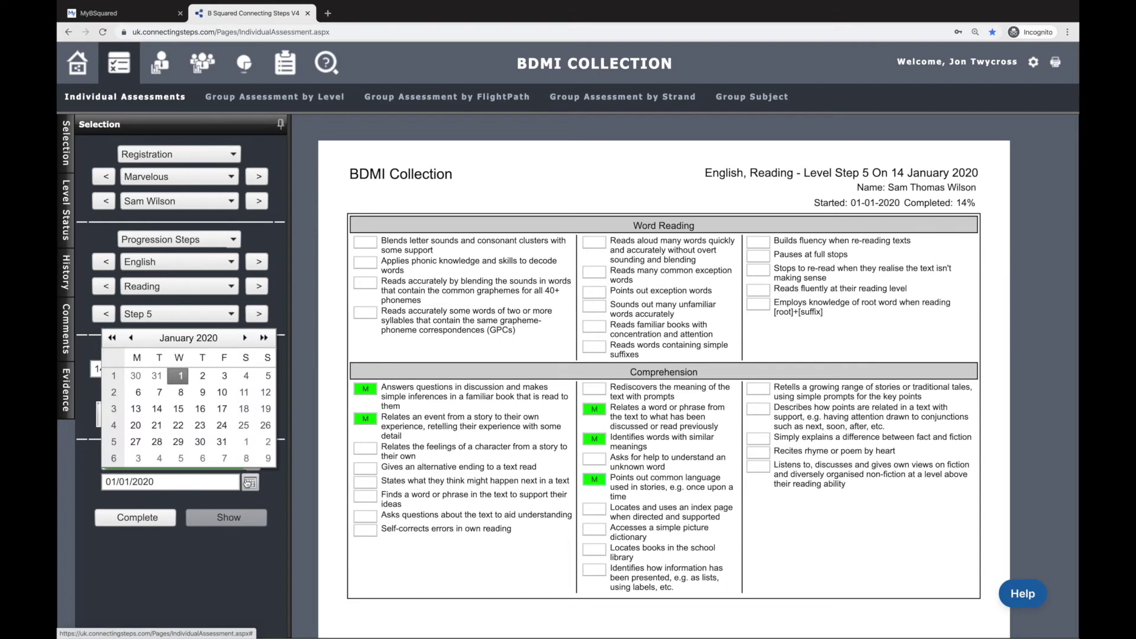
click(157, 409)
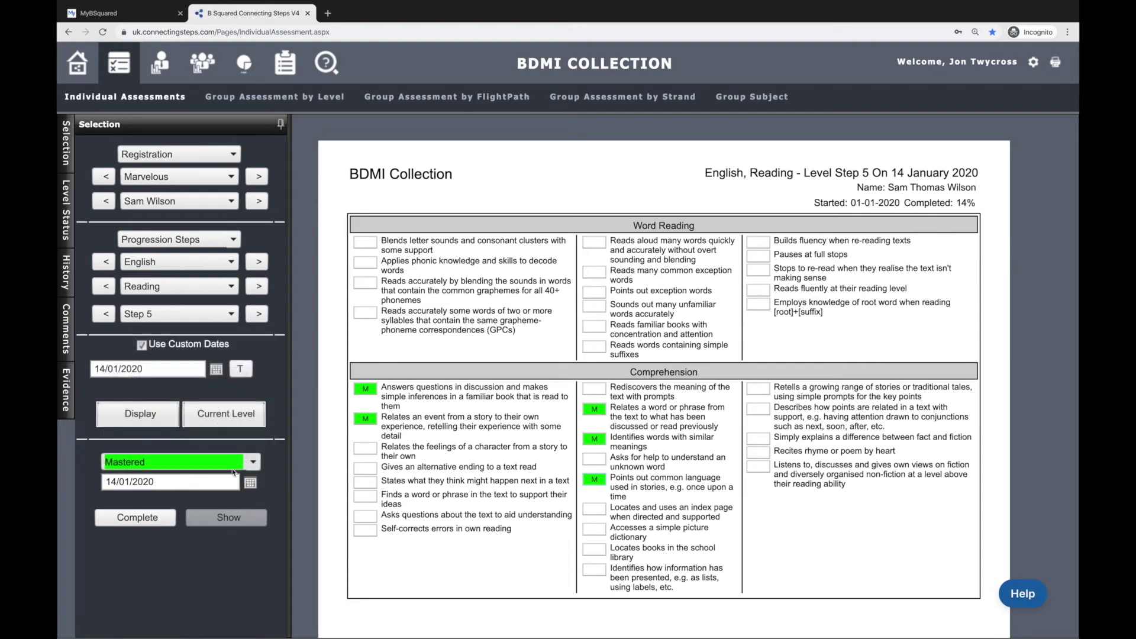
click(365, 282)
click(594, 272)
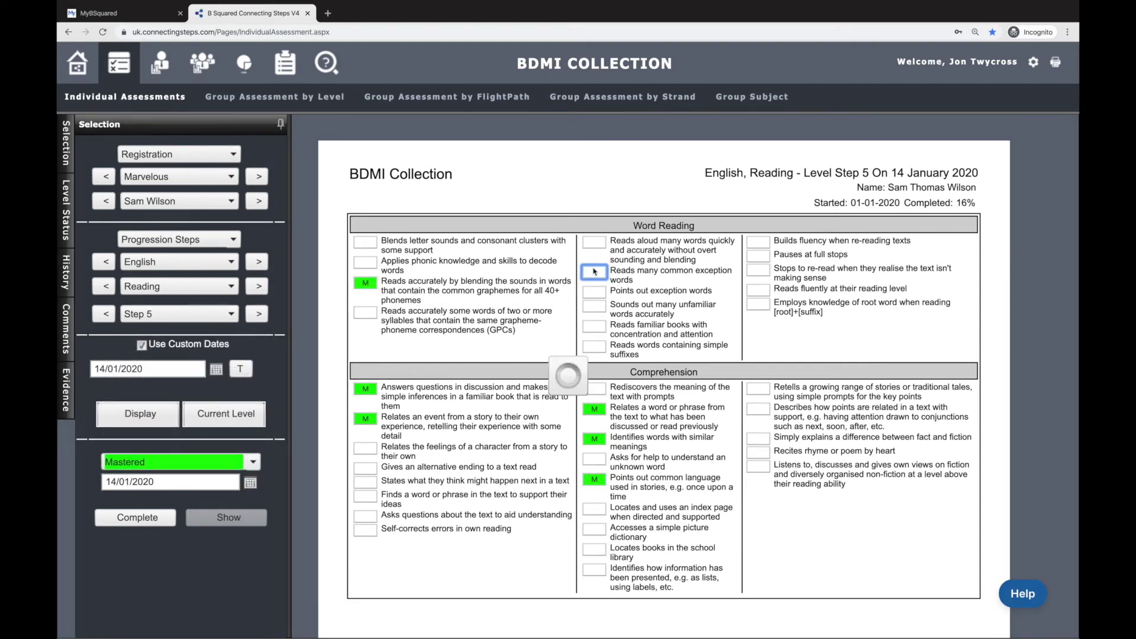
click(756, 271)
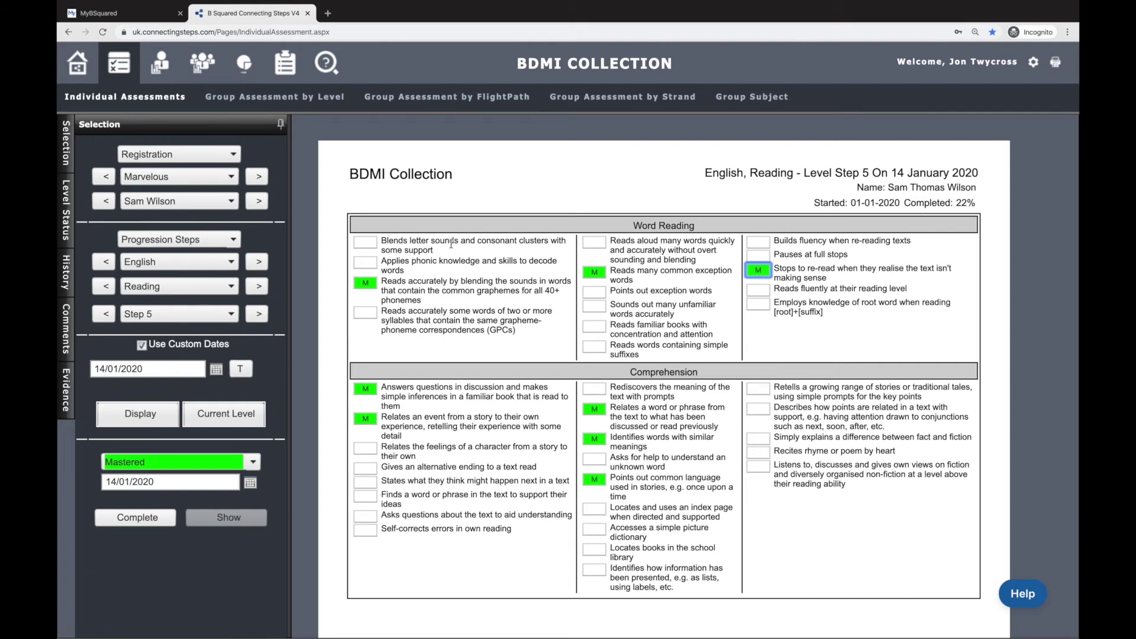
Open the pupil's Level Summary report and set English Writing Step 3 as level complete, dated 01/01/2020.
mouse_move(160, 65)
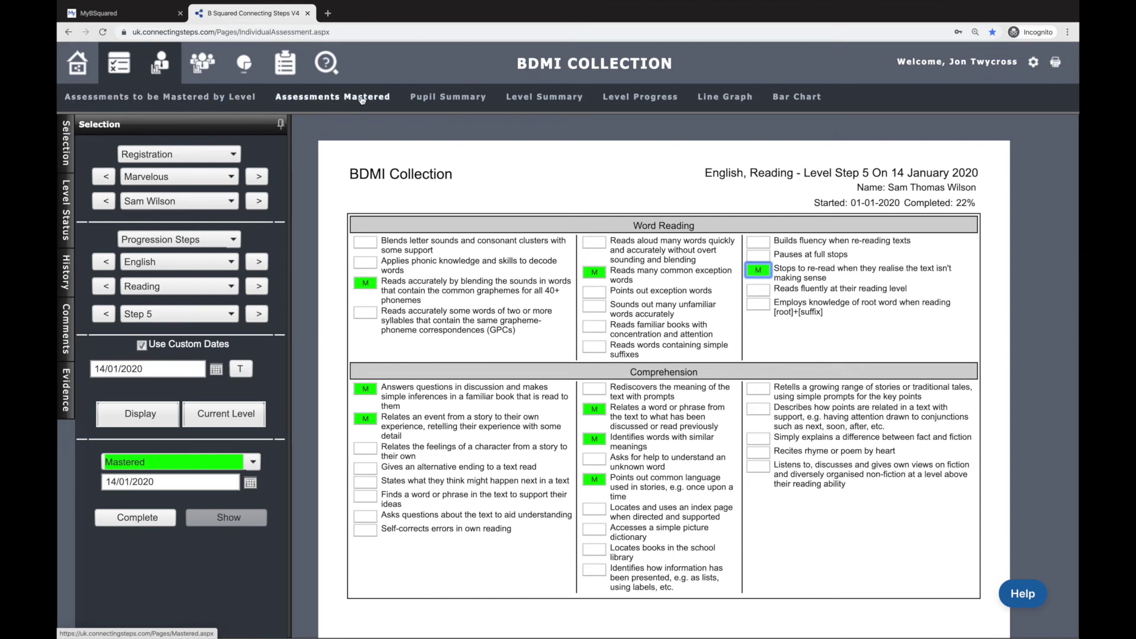
click(528, 102)
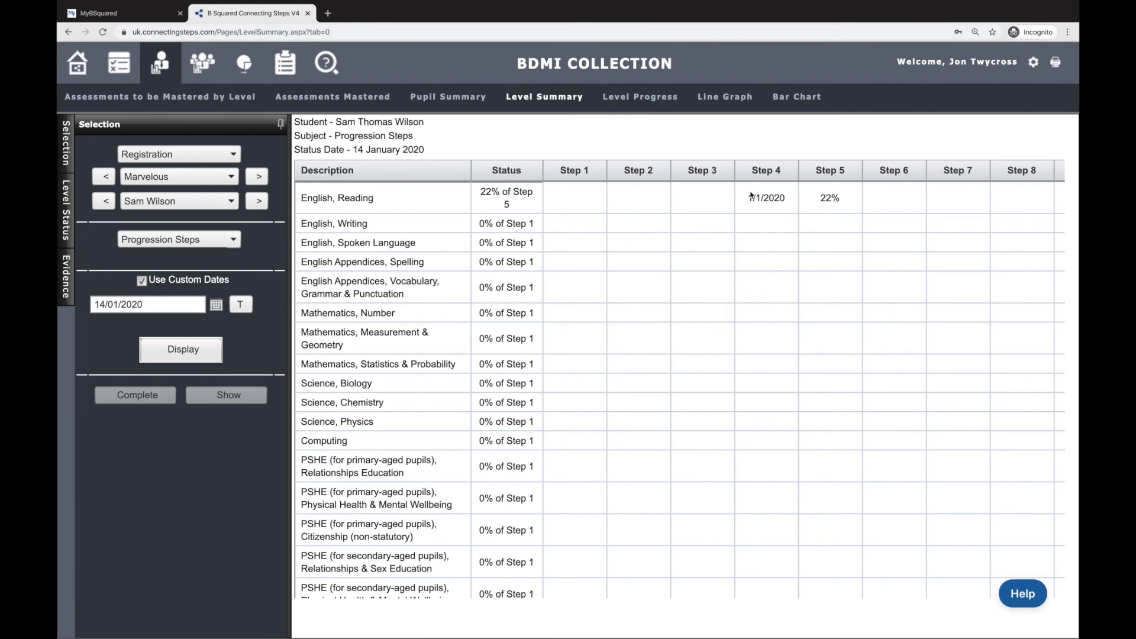
click(710, 224)
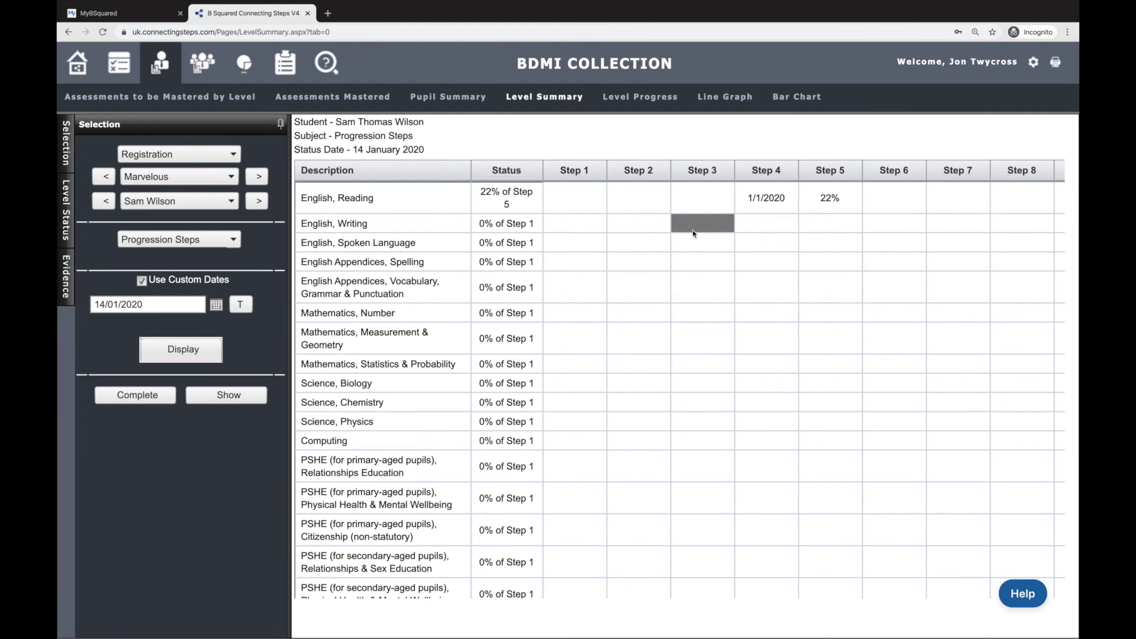
click(169, 395)
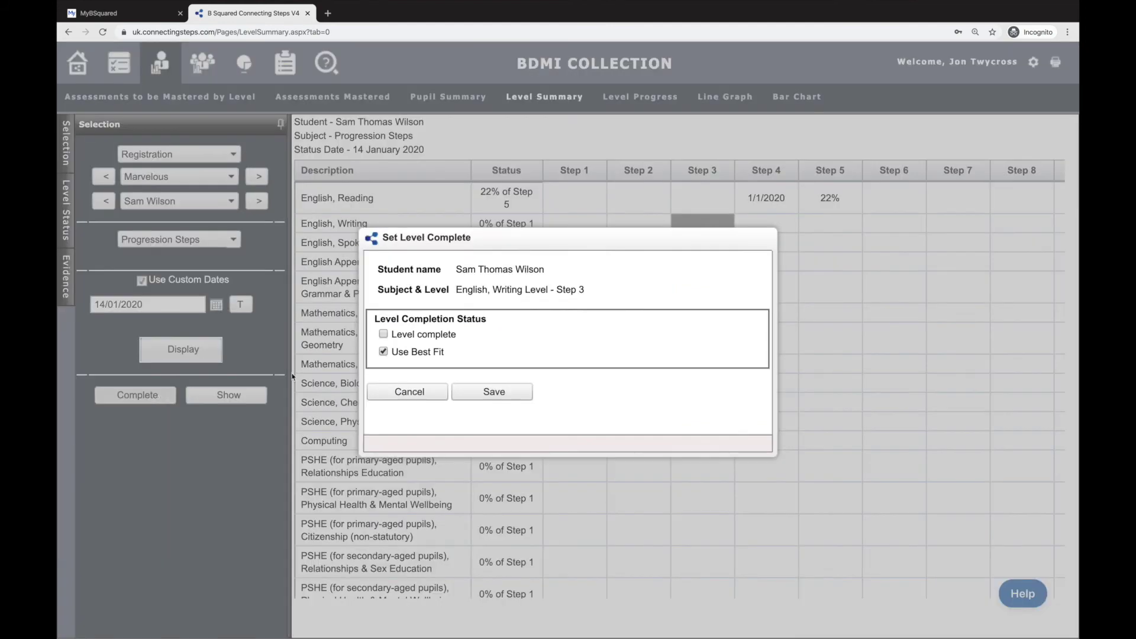
click(403, 335)
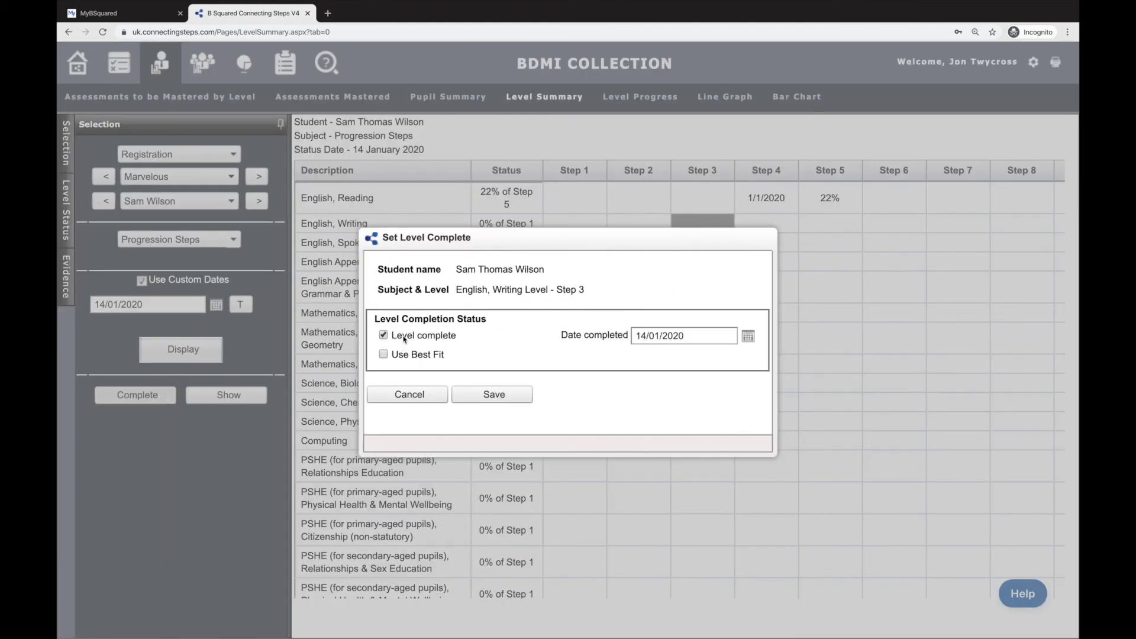
click(748, 336)
click(711, 391)
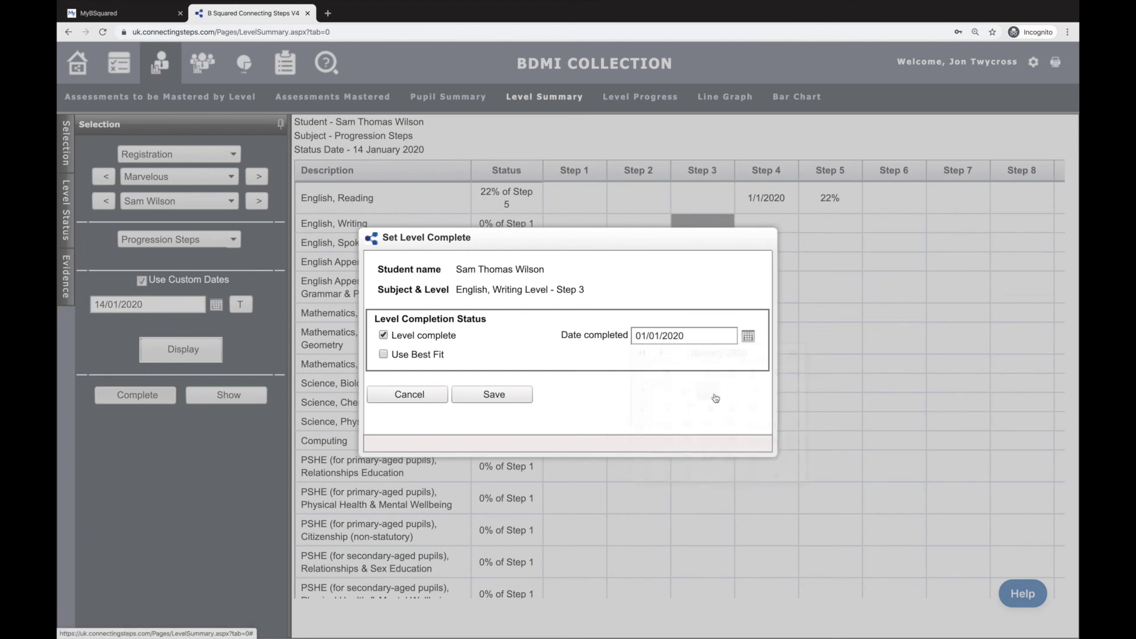
click(506, 395)
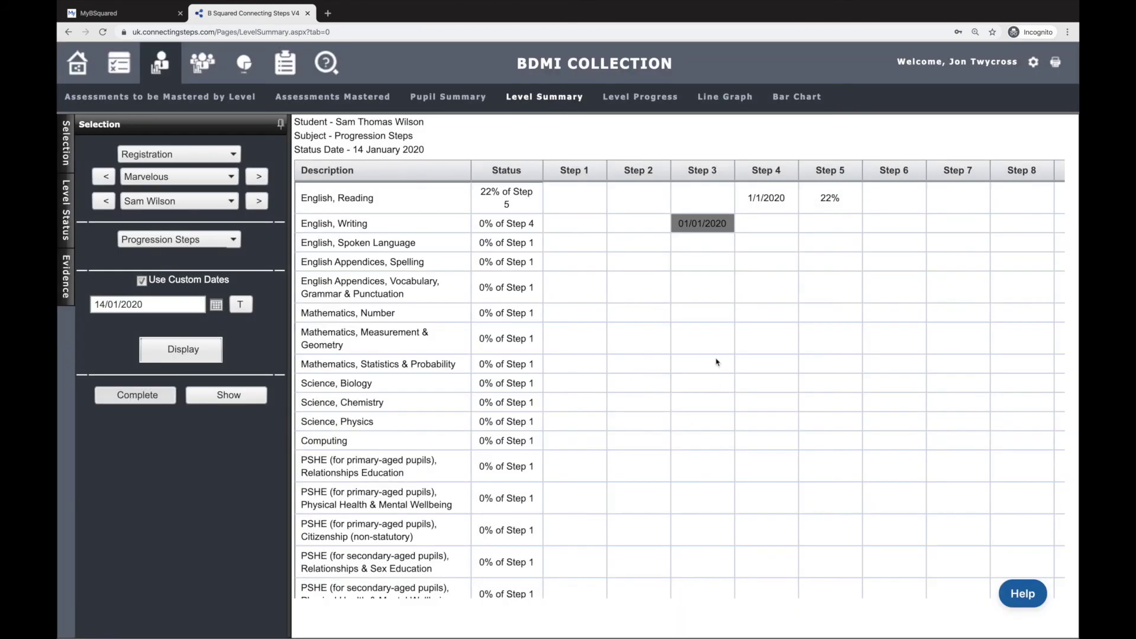